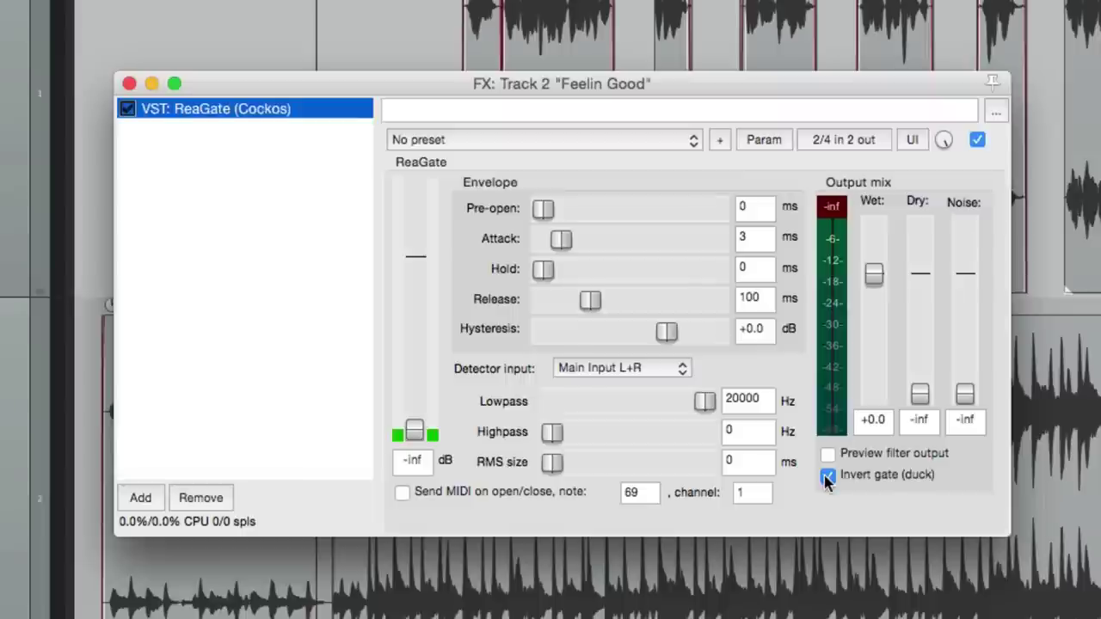
- Remove the ReaGate plug-in from the Feelin Good track's effects chain and close the effects window
left_click(826, 476)
left_click(204, 500)
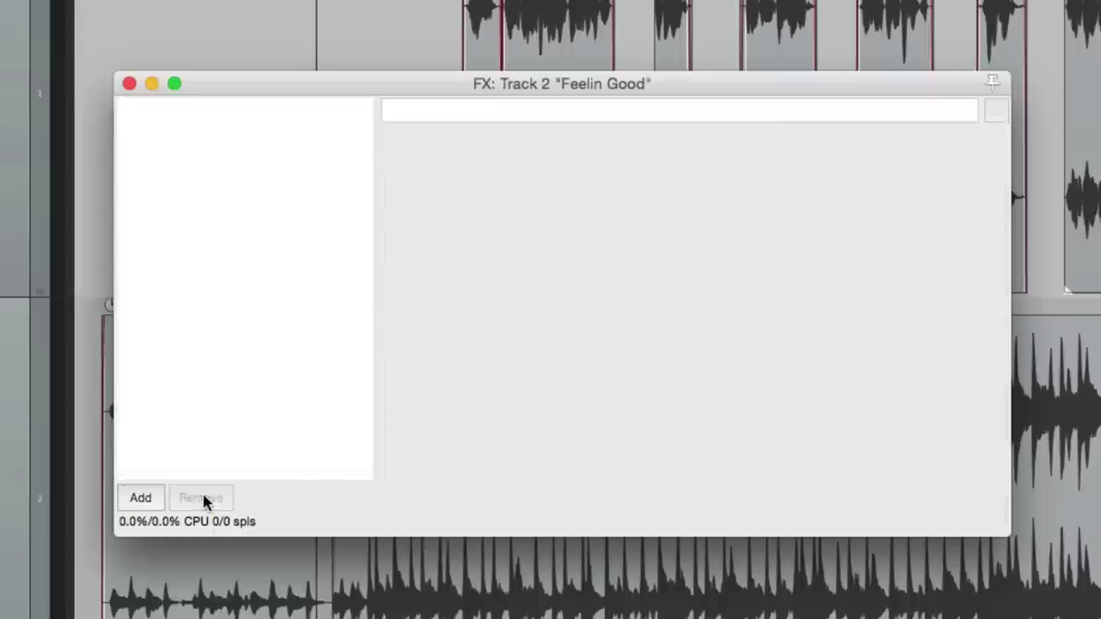
left_click(129, 84)
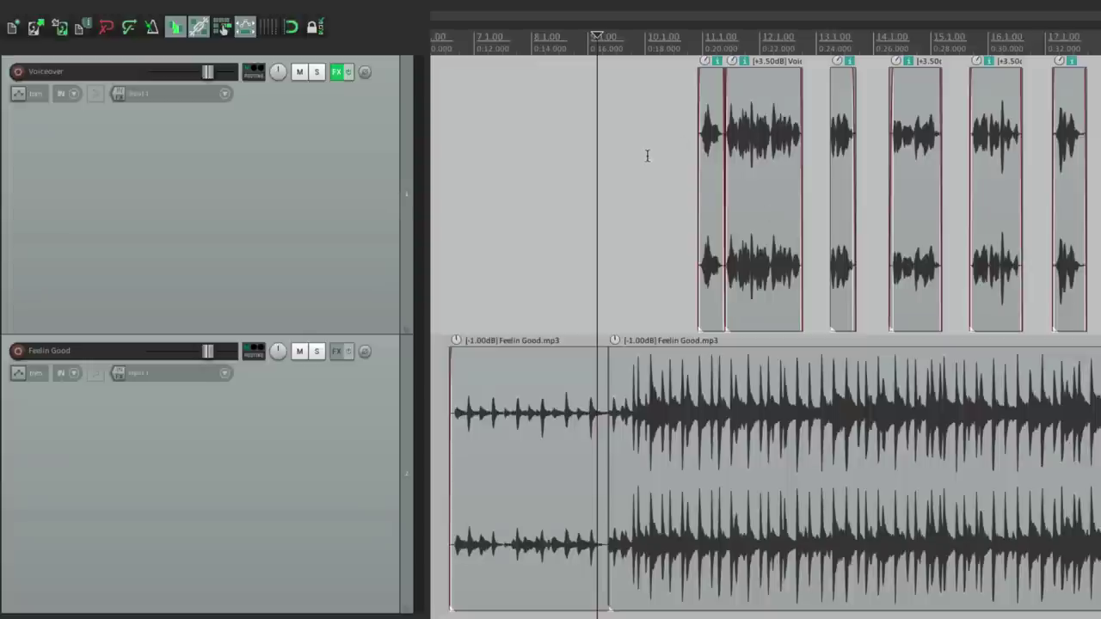
- Play from just before the first voiceover clip and try lowering the Feelin Good track's volume manually under the voice
left_click(647, 153)
key("space")
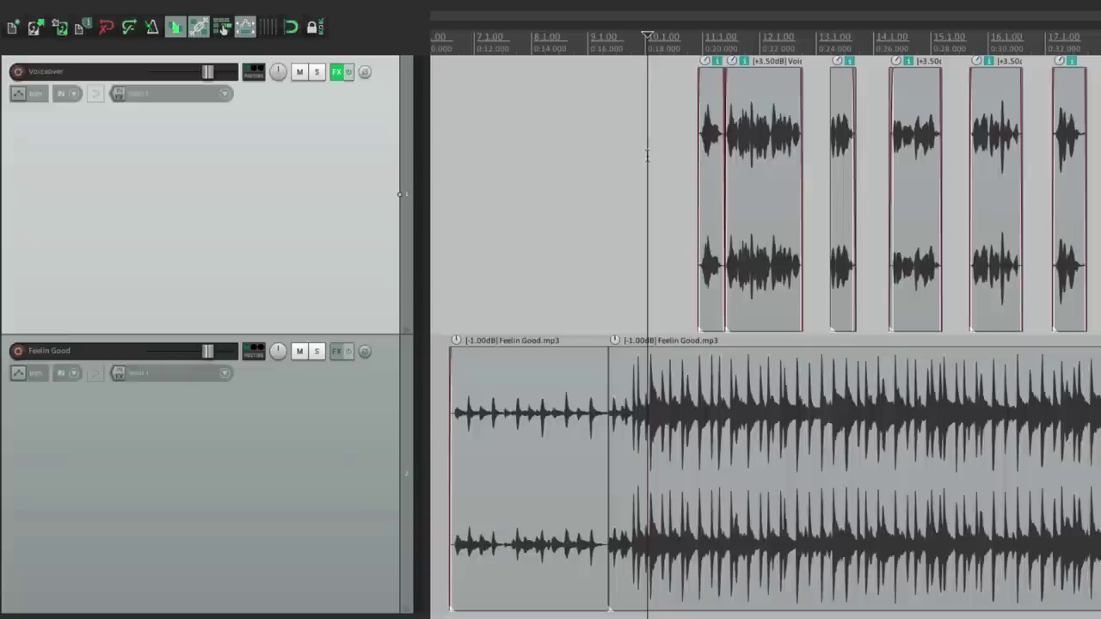
key("space")
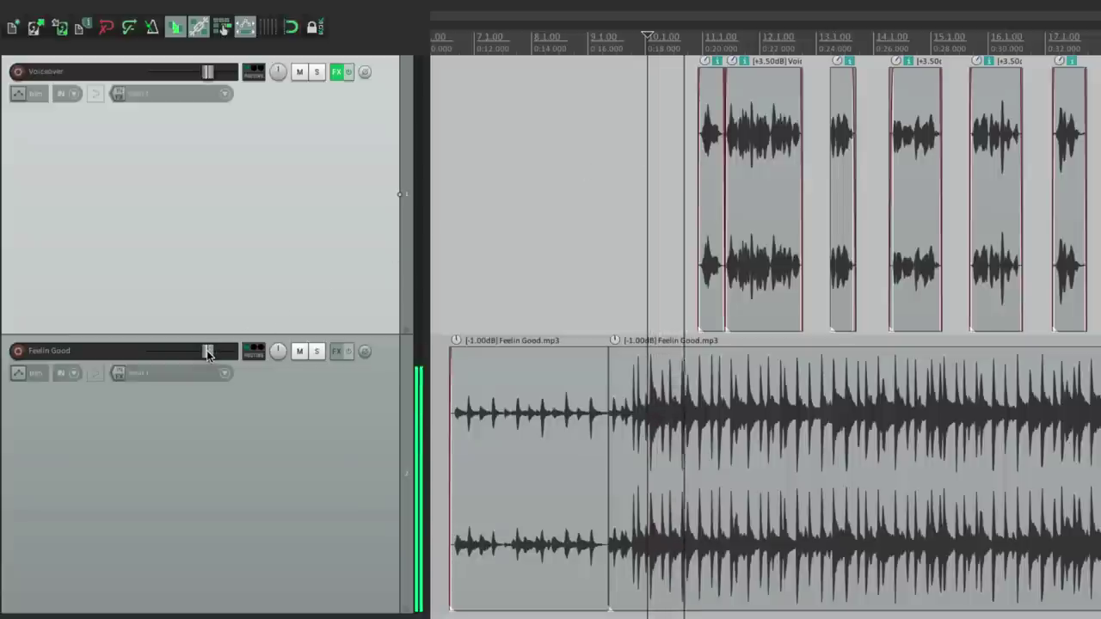
left_click_drag(208, 353, 186, 357)
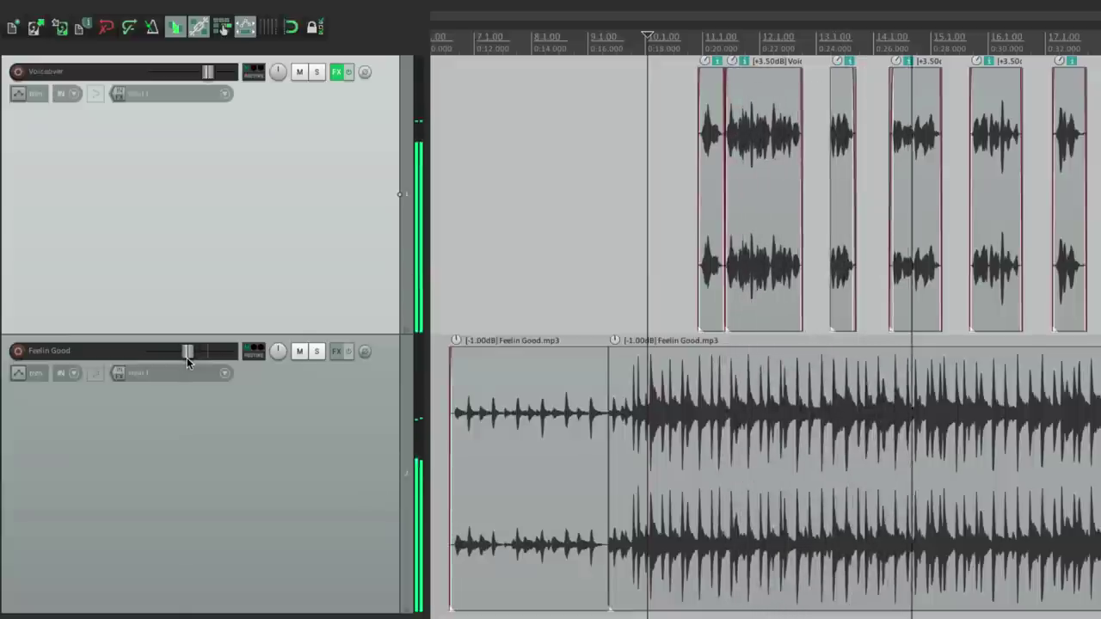
key("space")
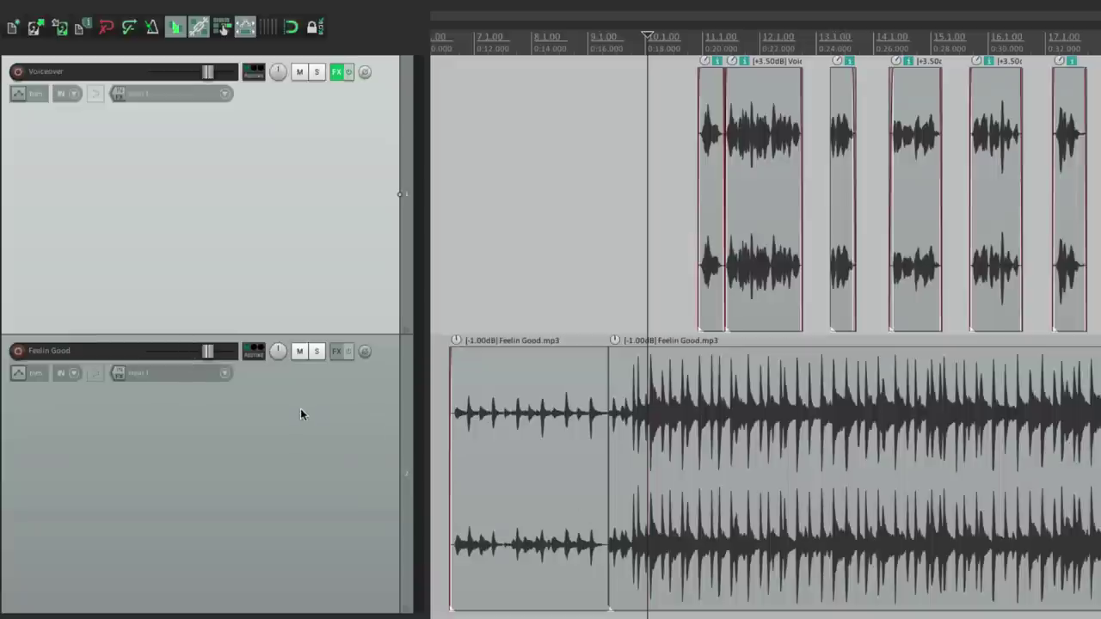
- Add the ReaComp (Cockos) compressor to the Feelin Good track
left_click(336, 351)
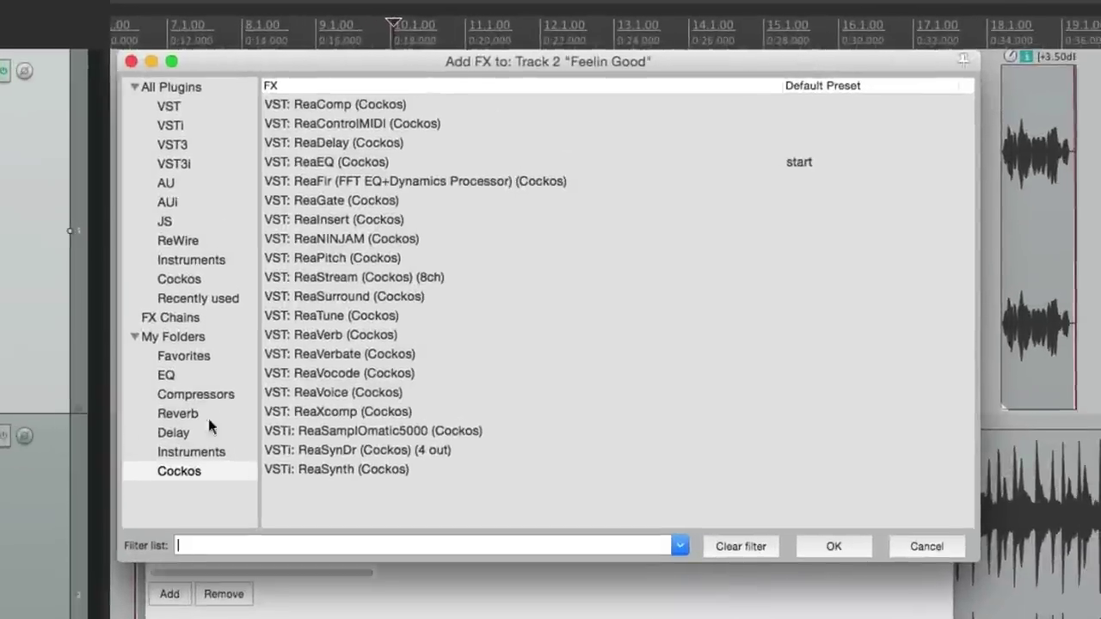
left_click(367, 102)
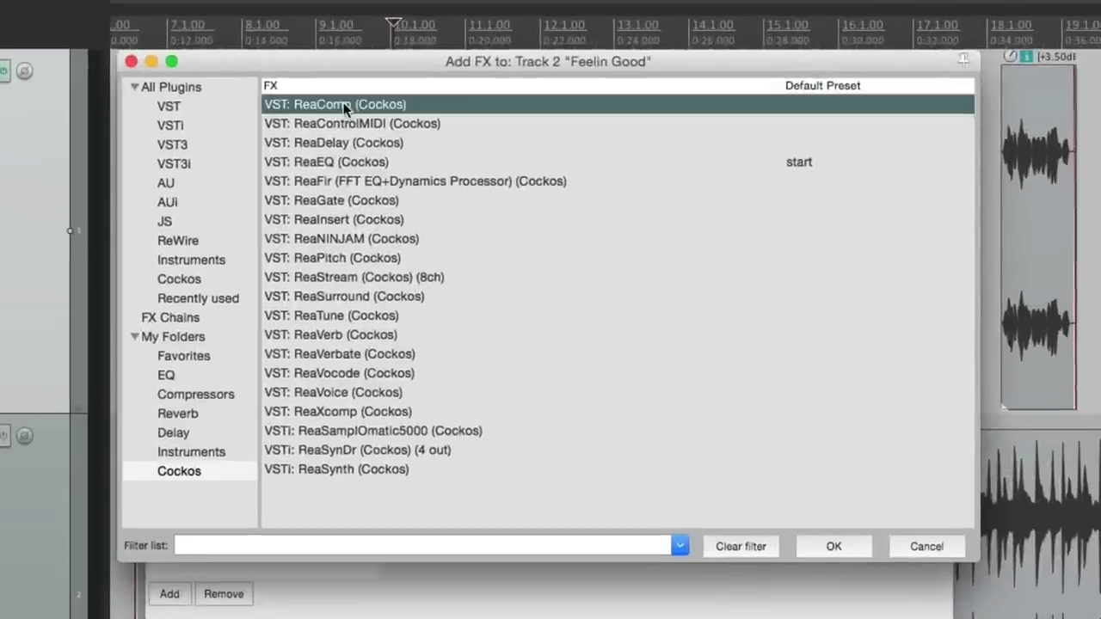
double_click(343, 104)
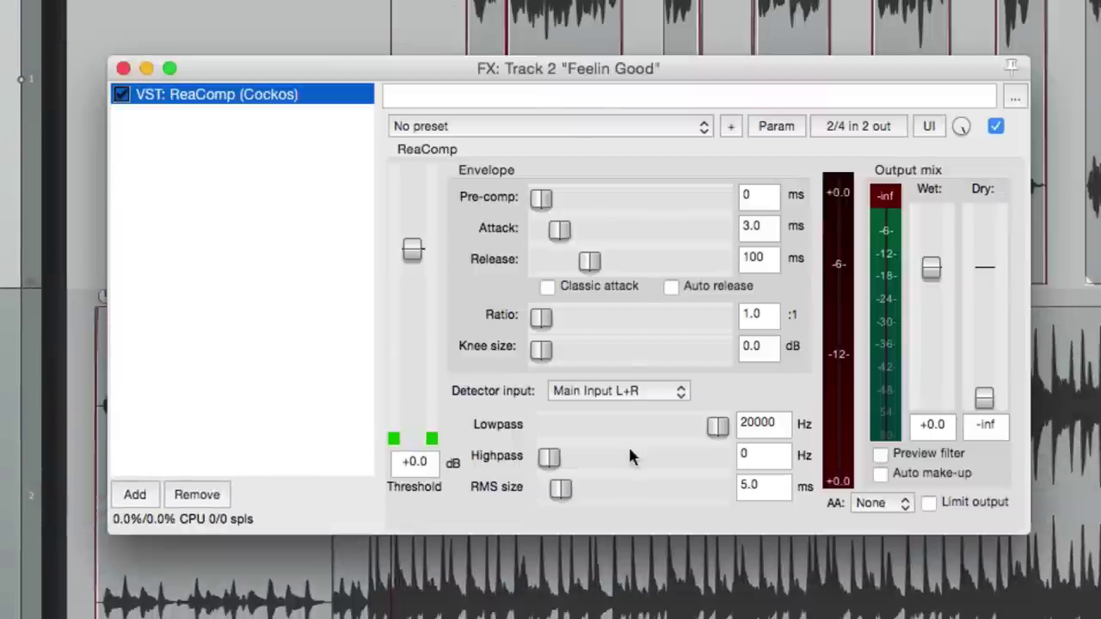
- Set ReaComp's detector input to Auxiliary Input L+R and close the effects window
left_click(615, 389)
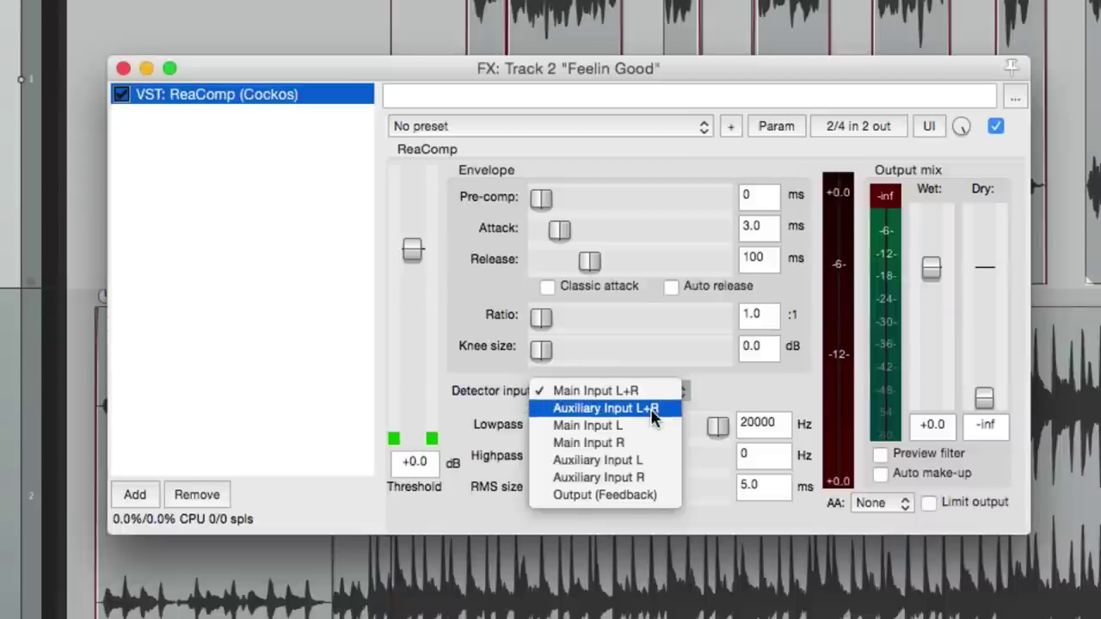
left_click(654, 413)
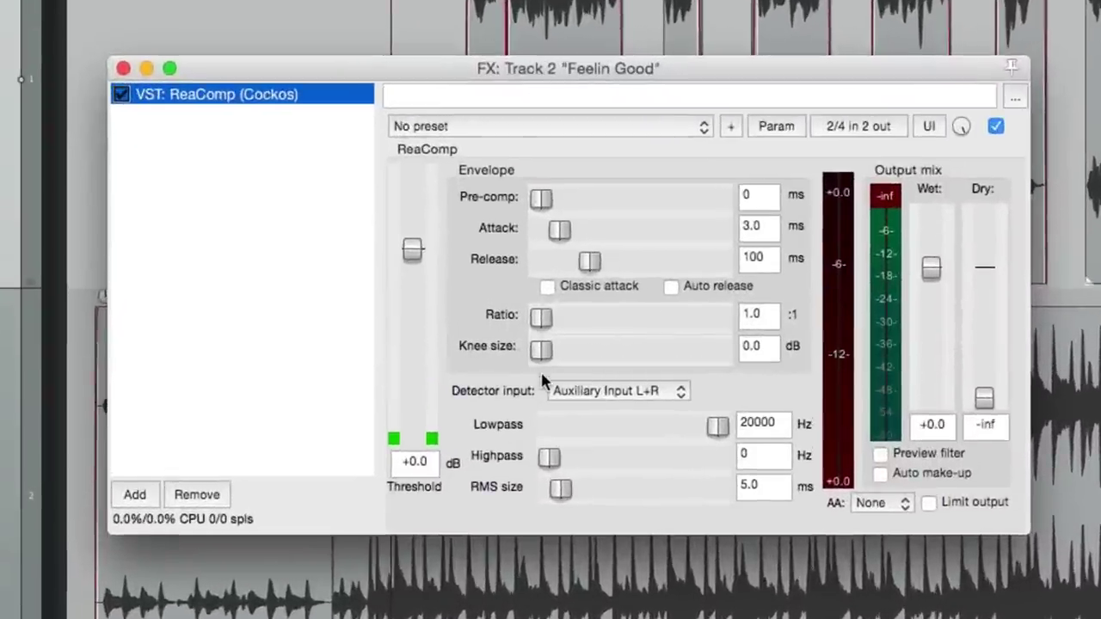
left_click(124, 68)
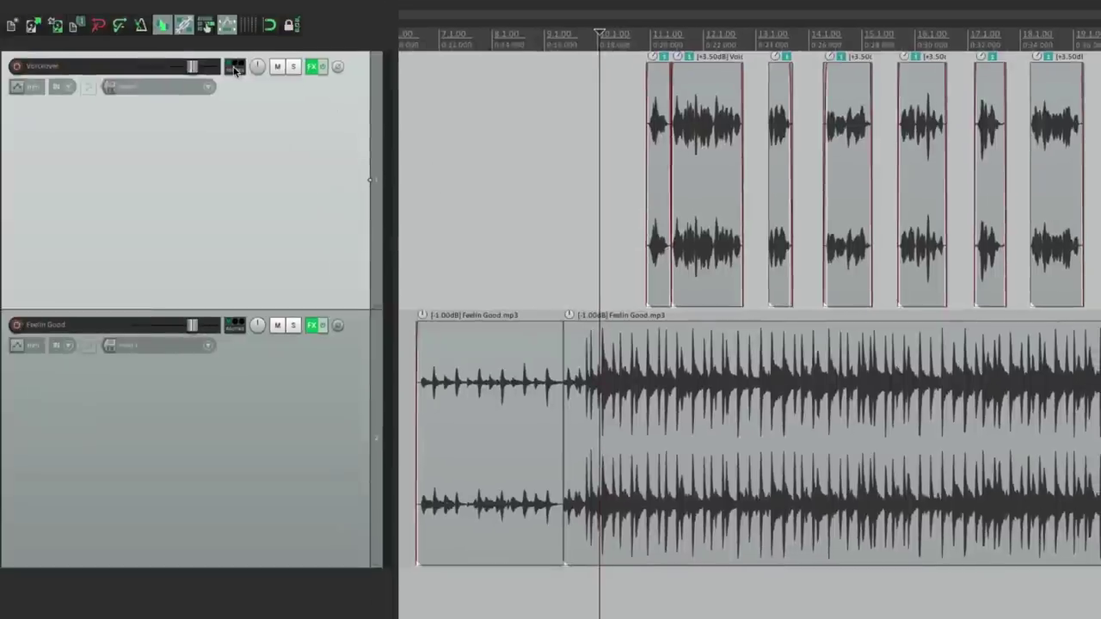
- Create a send from the Voiceover track to the Feelin Good track and view its destination channel options
left_click_drag(234, 71, 249, 380)
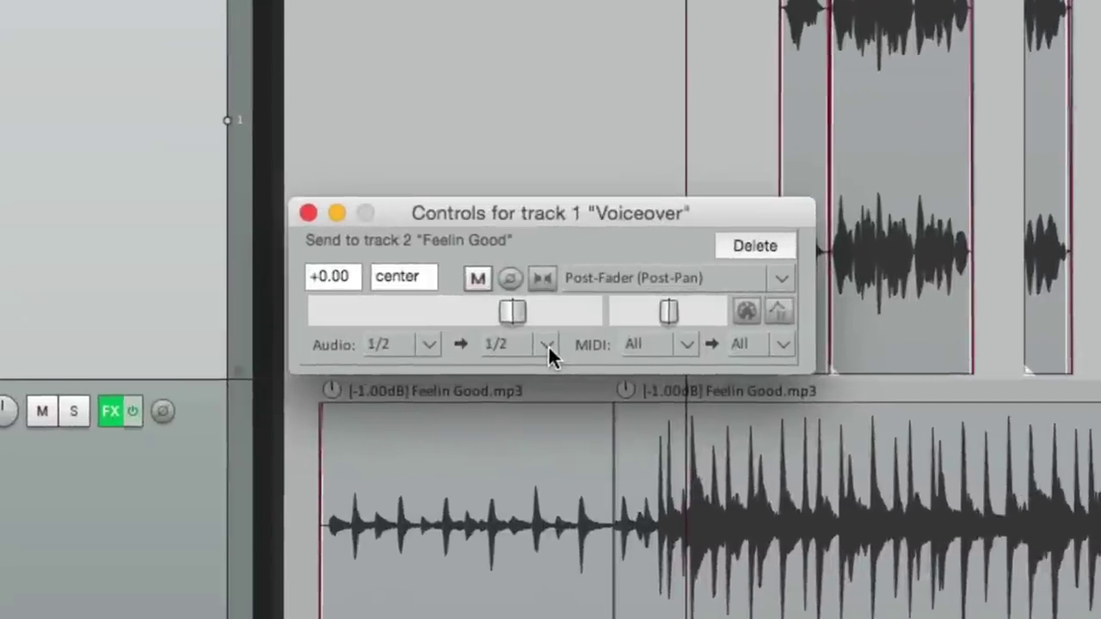
left_click(549, 345)
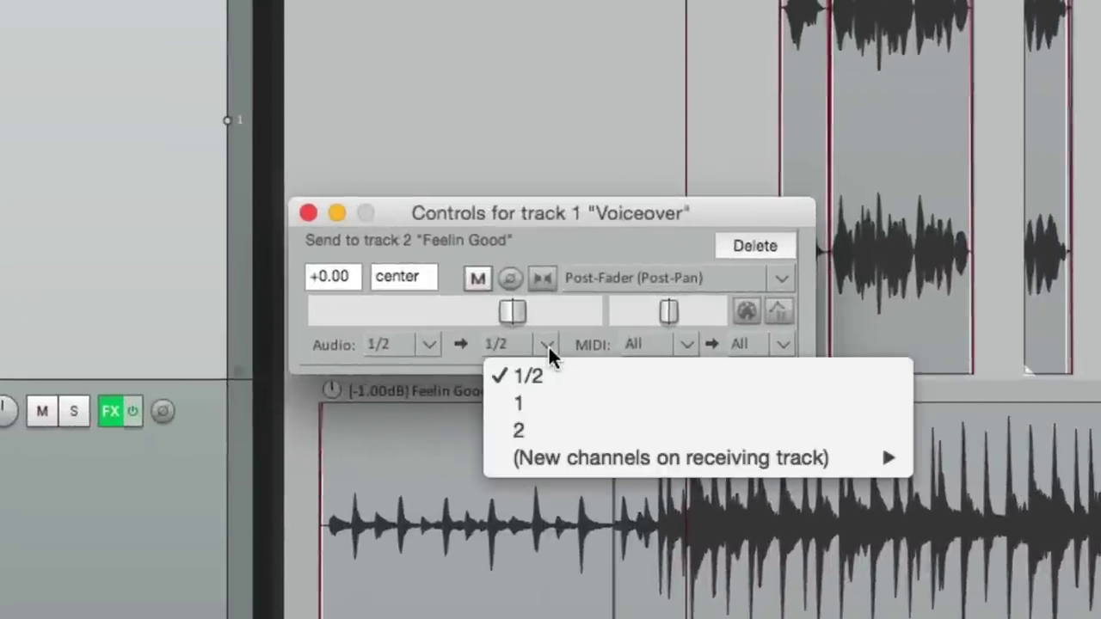
left_click(564, 217)
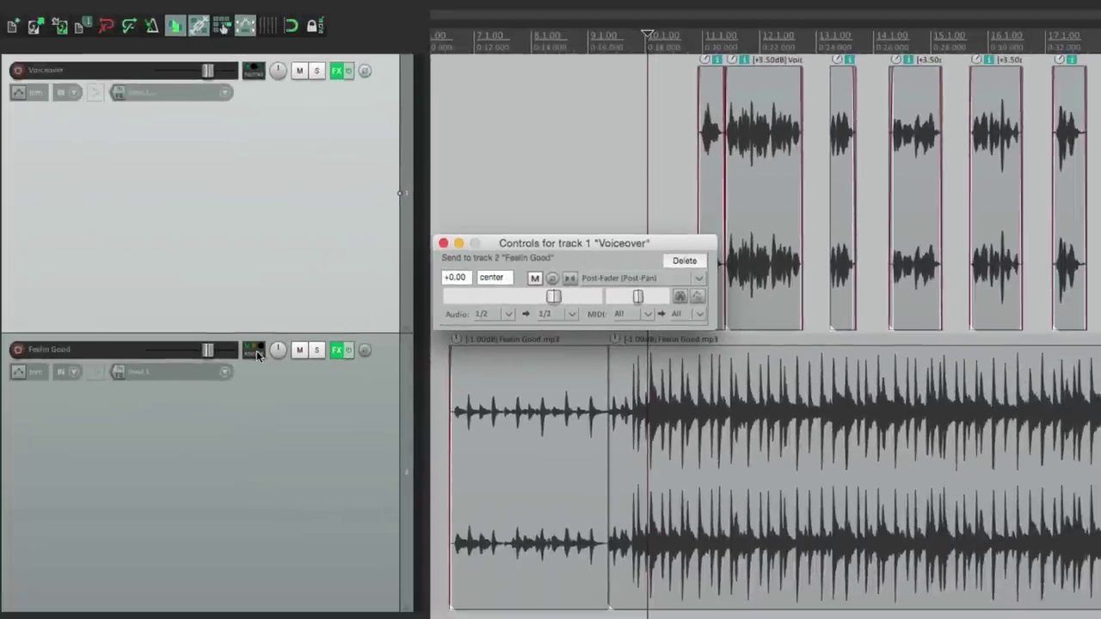
- Examine the available track channel counts in the Feelin Good track's routing settings without changing them
left_click(256, 351)
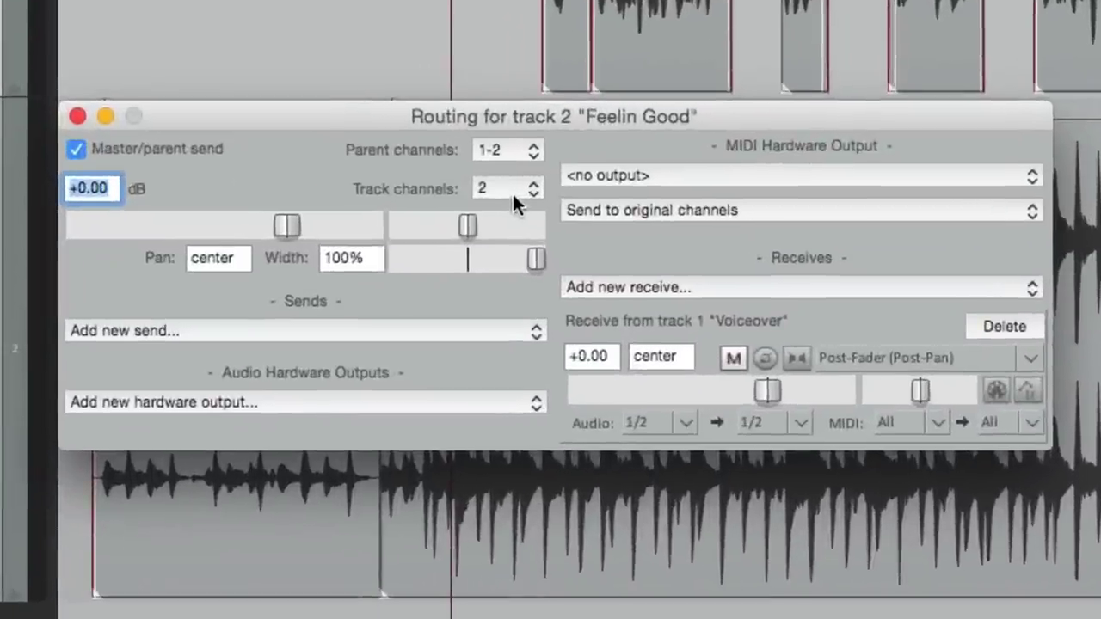
left_click(531, 182)
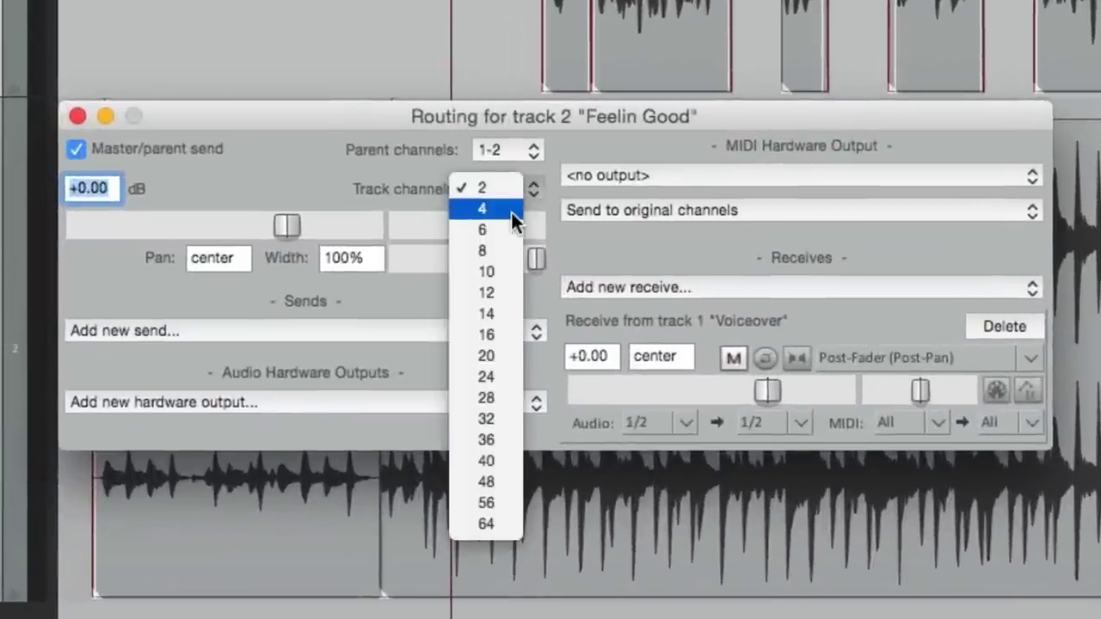
left_click(379, 161)
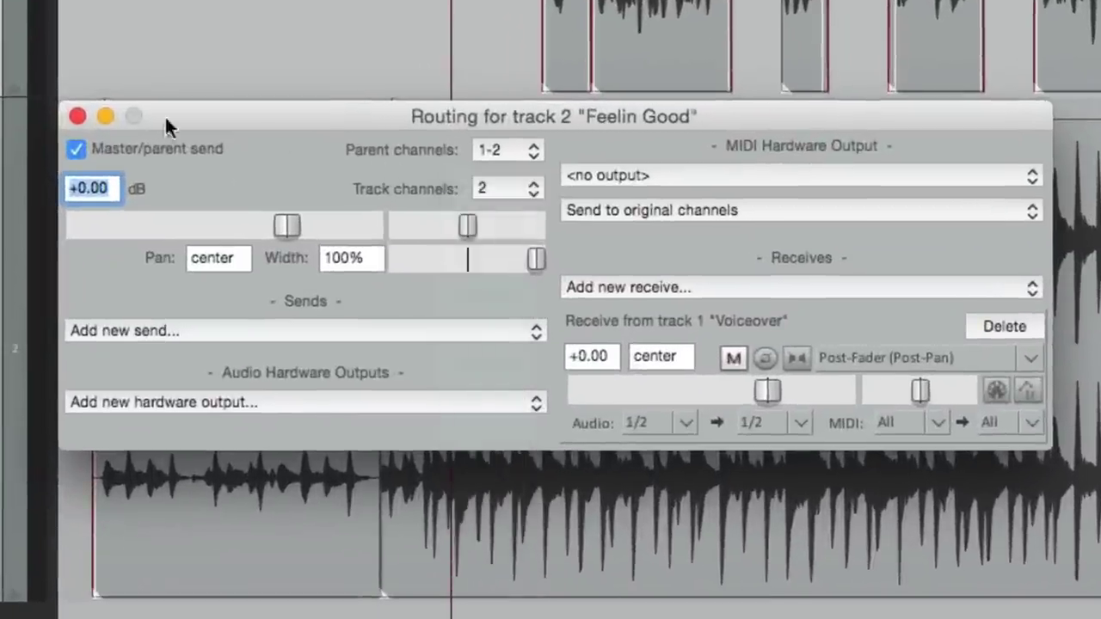
left_click(76, 118)
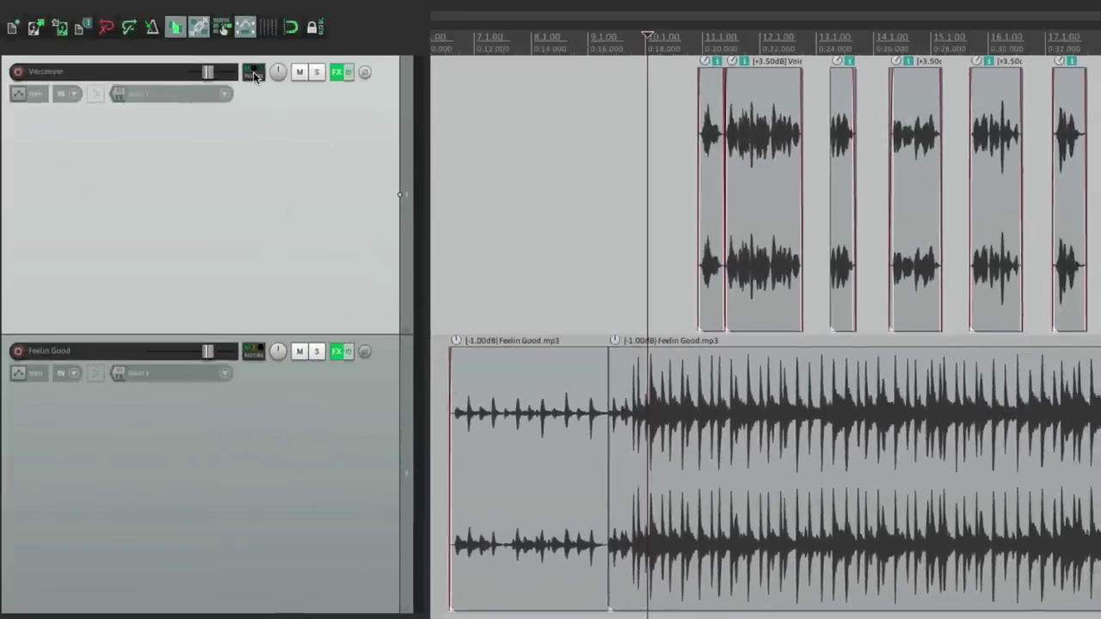
- Route the Voiceover send's audio to channels 3/4 of the Feelin Good track and check that track's routing
left_click(253, 72)
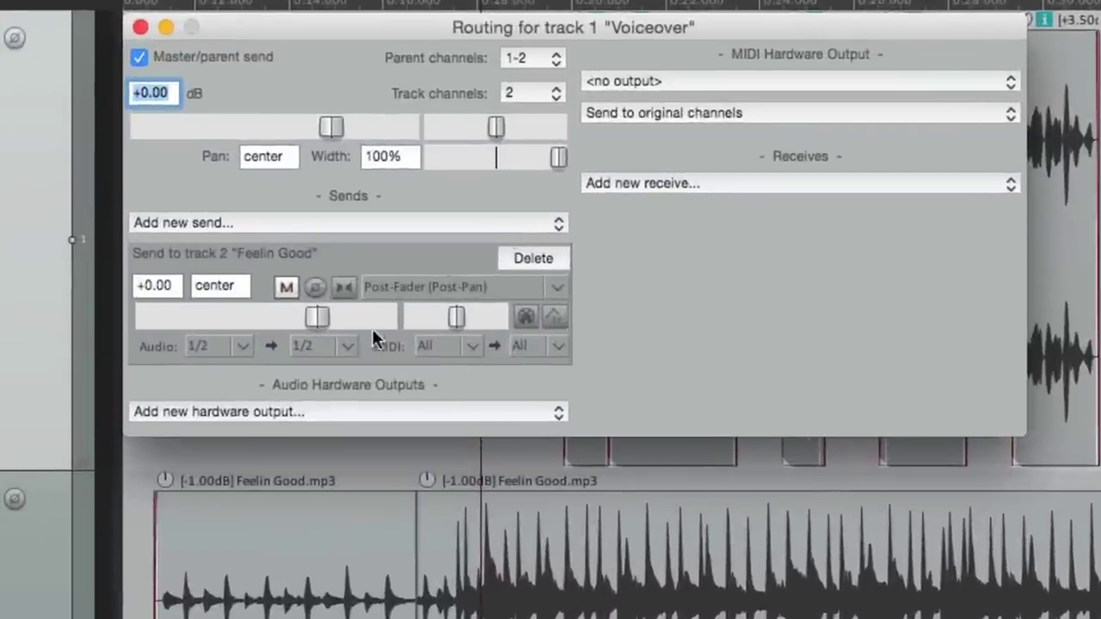
left_click(343, 349)
mouse_move(362, 449)
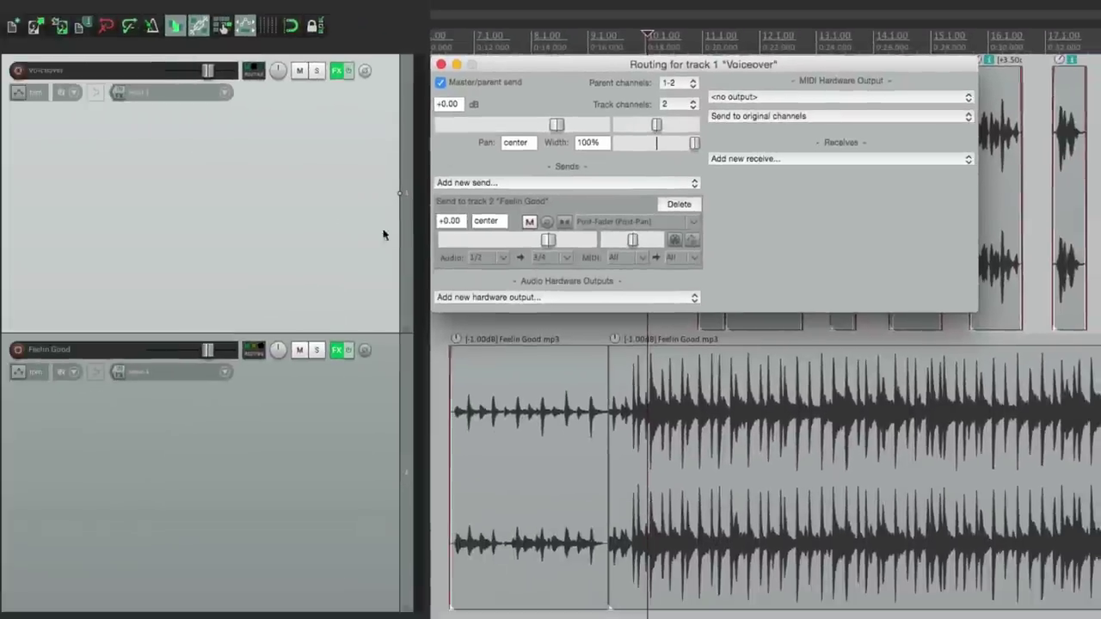
left_click(255, 353)
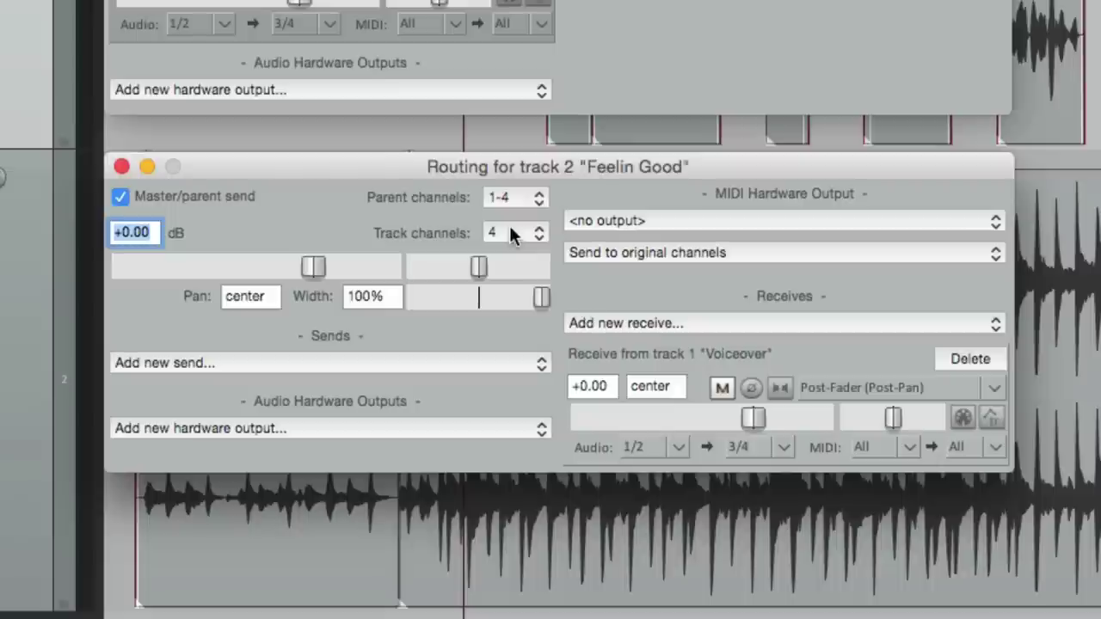
left_click(121, 166)
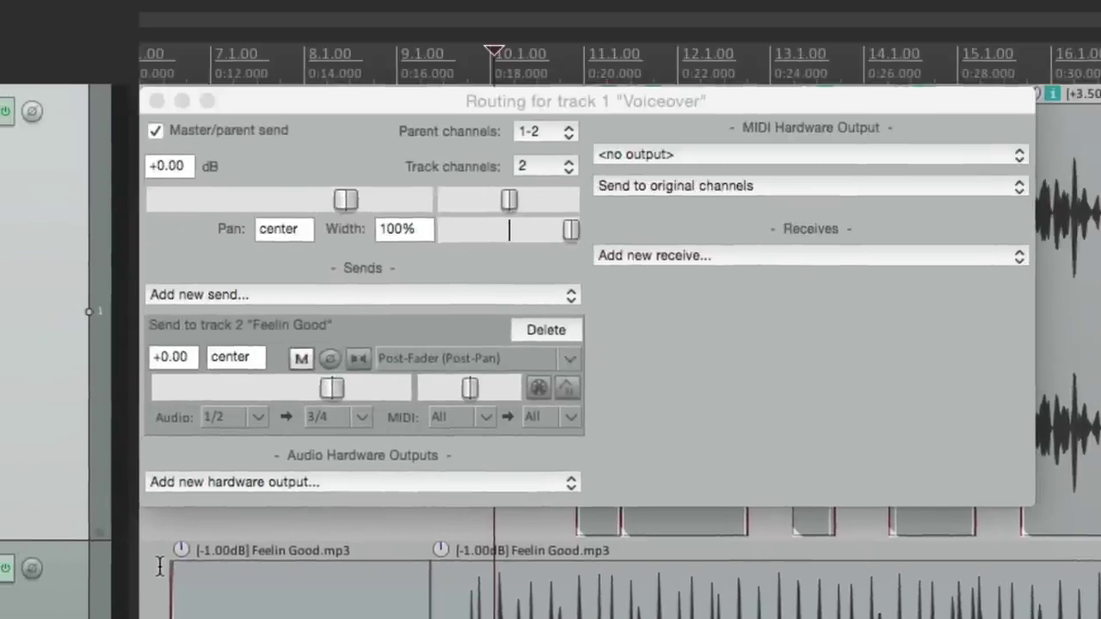
- Set the Voiceover send to Pre-Fader (Post-FX) and close the routing window
left_click(413, 356)
left_click(469, 412)
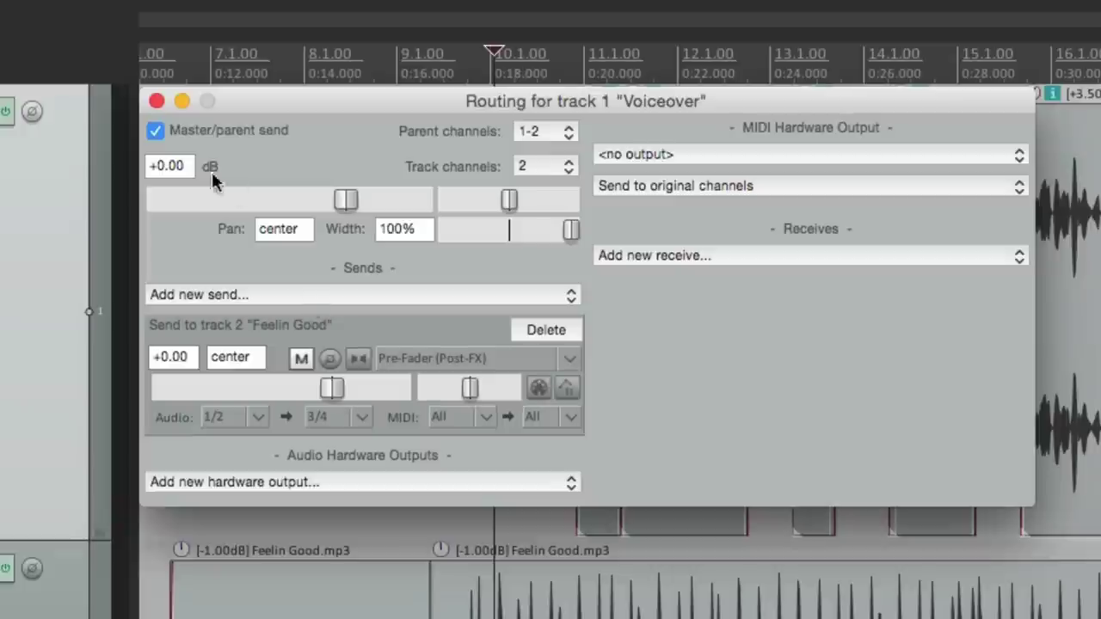
left_click(157, 101)
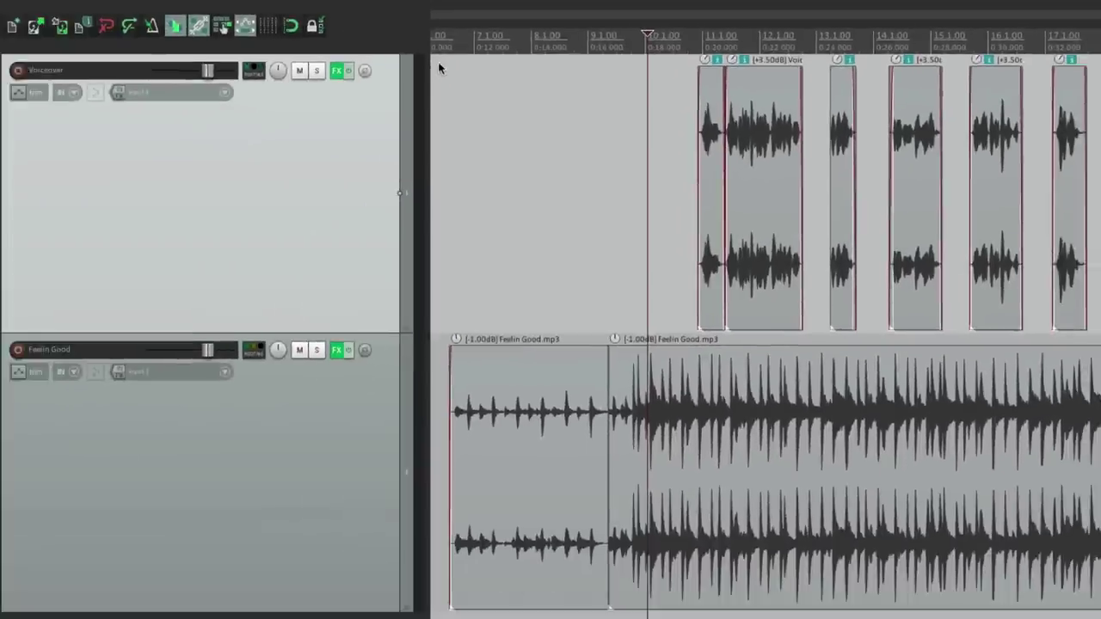
- In the Feelin Good track's ReaComp, set the ratio to 4.0:1 and lower the threshold to -33.1 dB
left_click(336, 352)
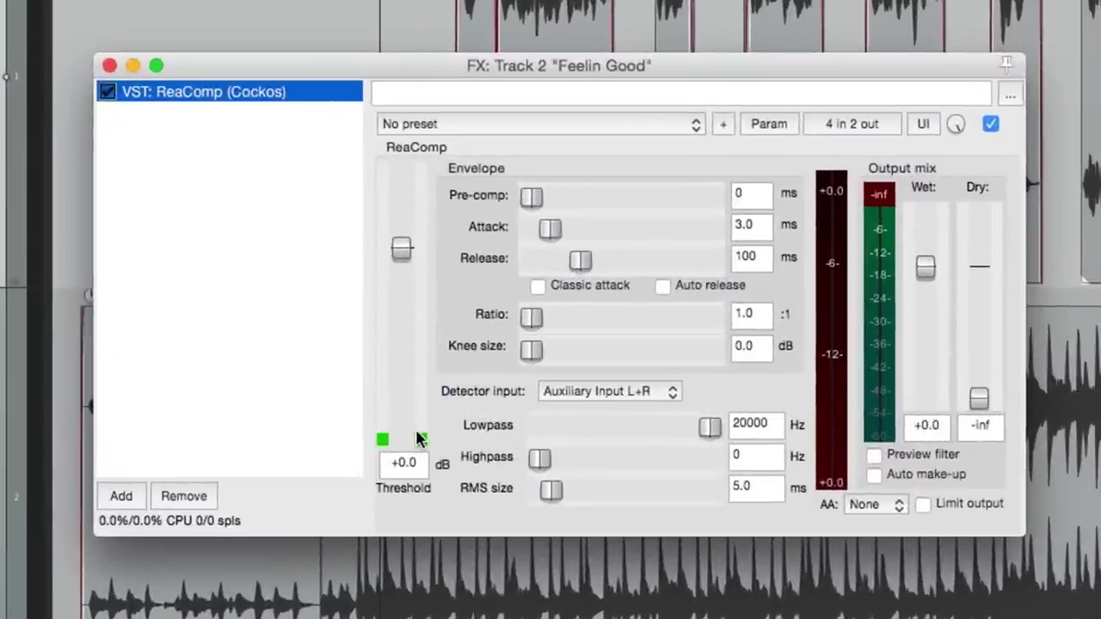
key("space")
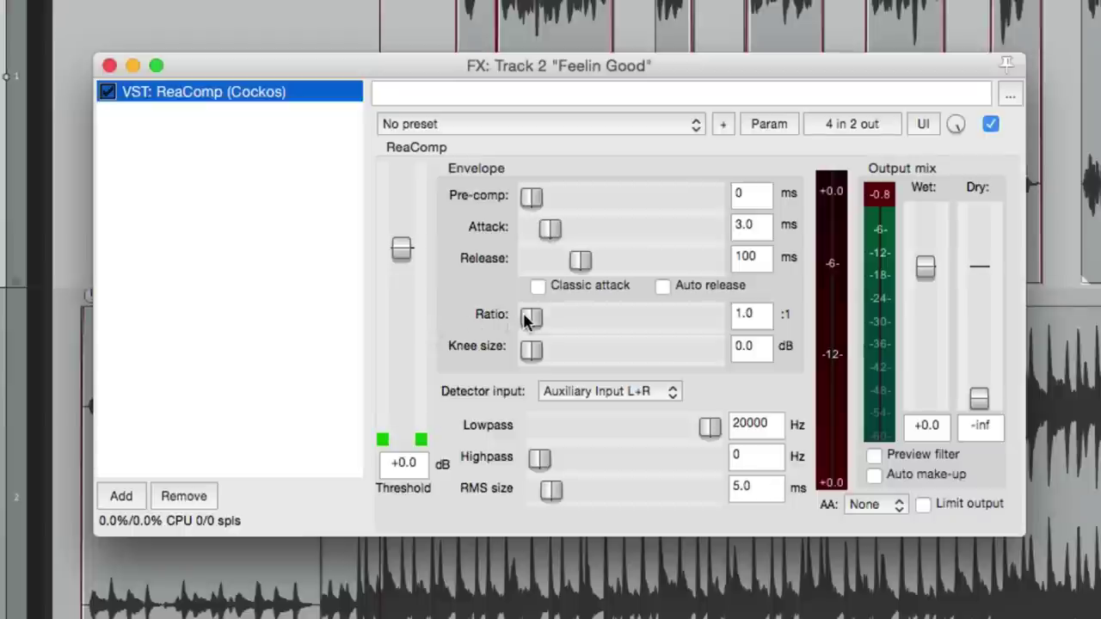
left_click_drag(528, 318, 564, 325)
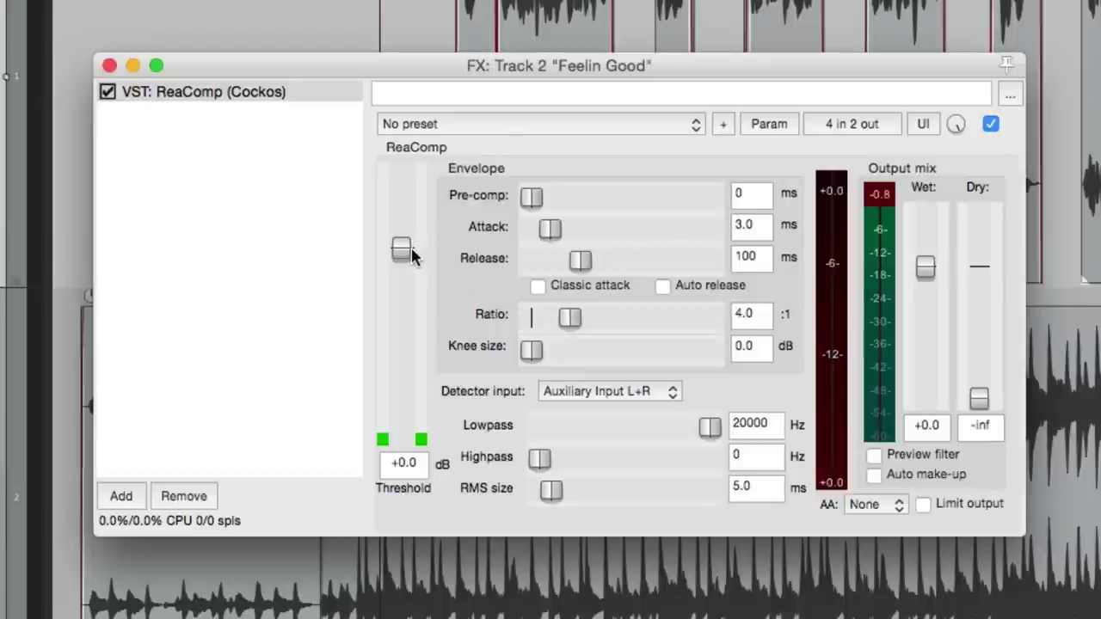
left_click_drag(412, 251, 403, 382)
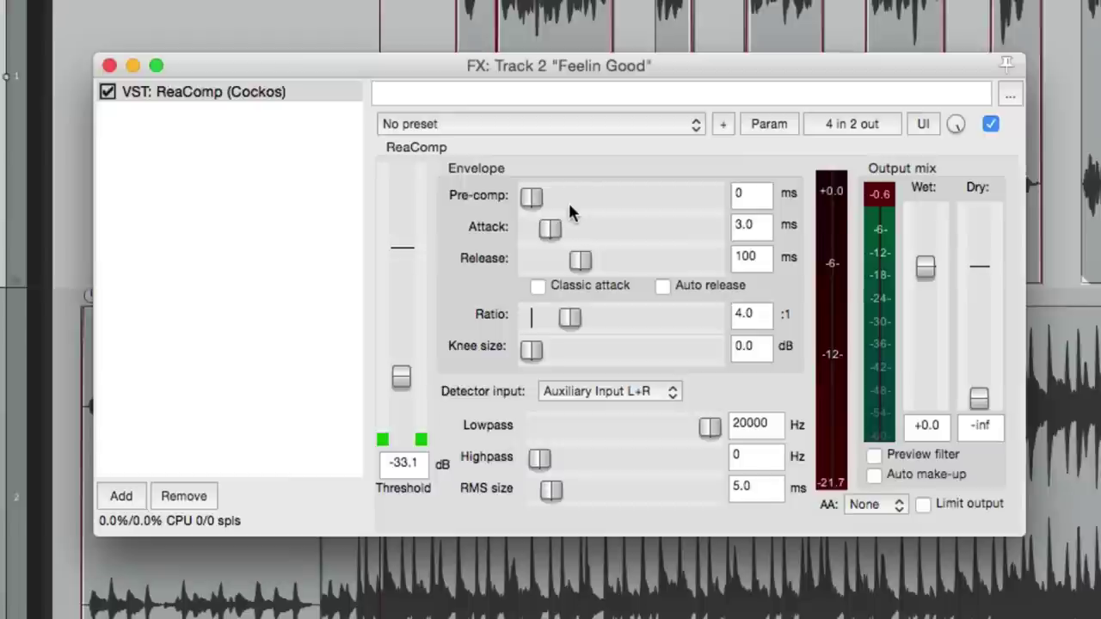
- Audition ReaComp with a 250 ms pre-comp, and set the pre-comp to 150 ms
left_click_drag(546, 195, 696, 198)
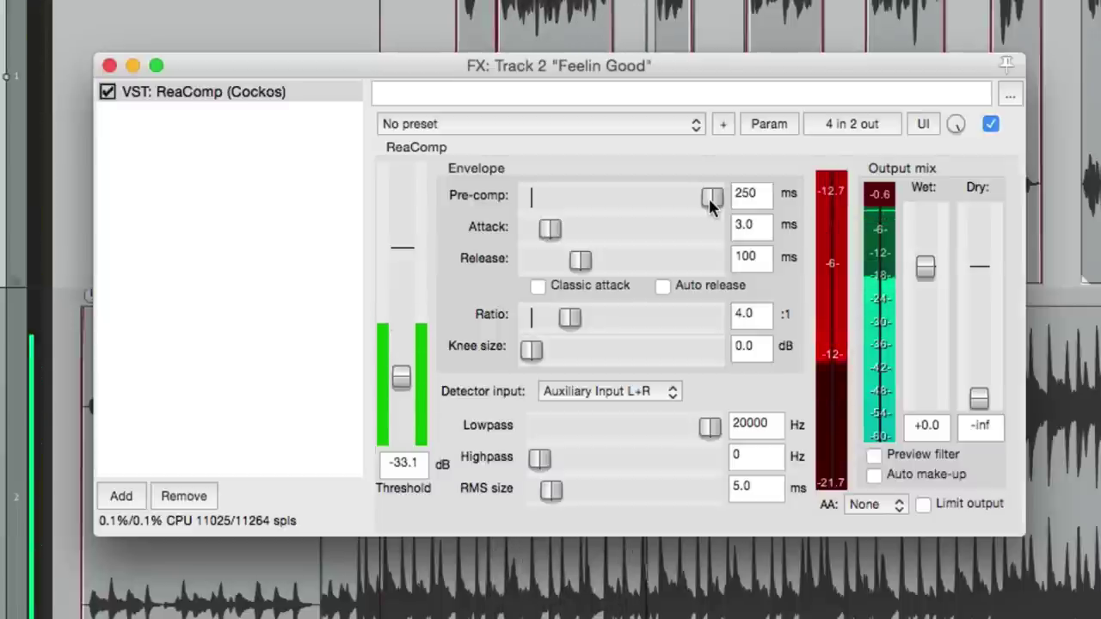
key("space")
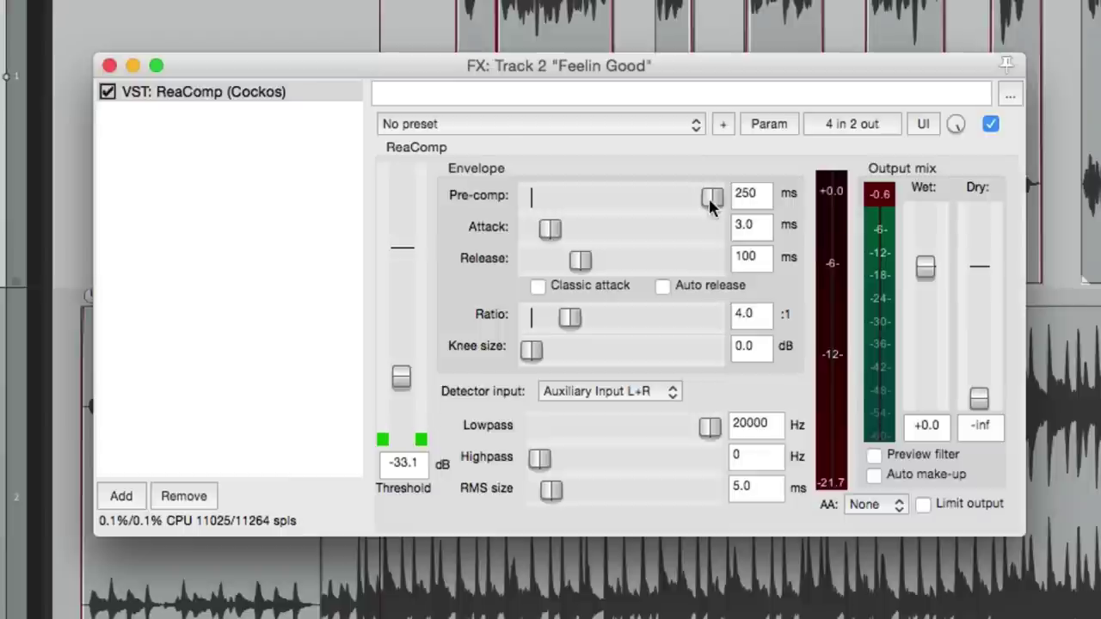
left_click_drag(710, 200, 671, 206)
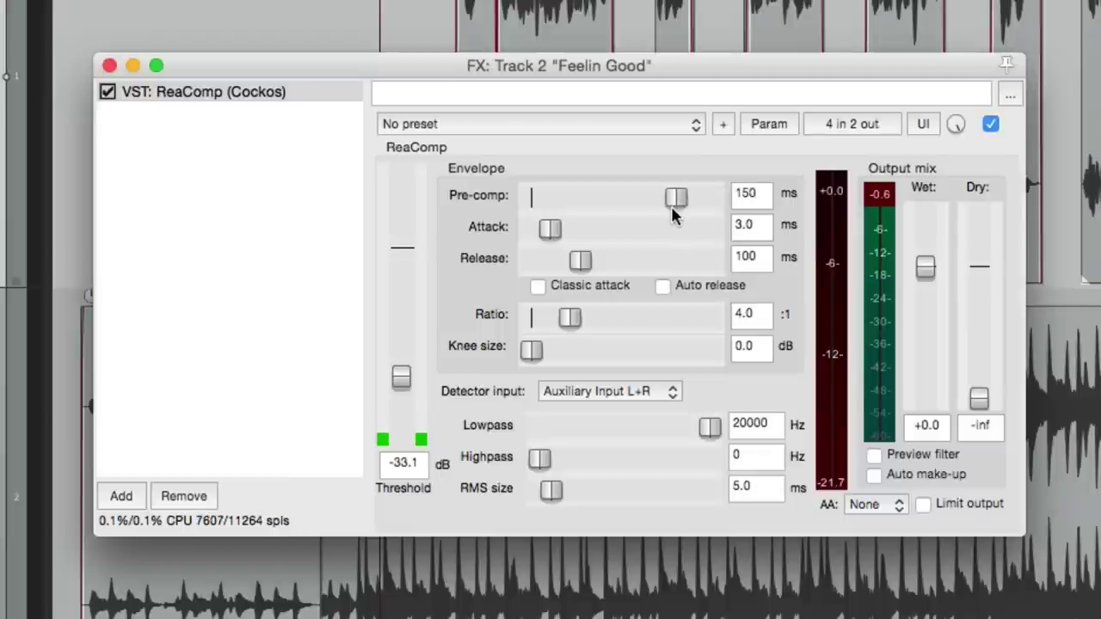
- Set ReaComp's attack to 111.1 ms and release to 911 ms during playback, and close the effects window
key("space")
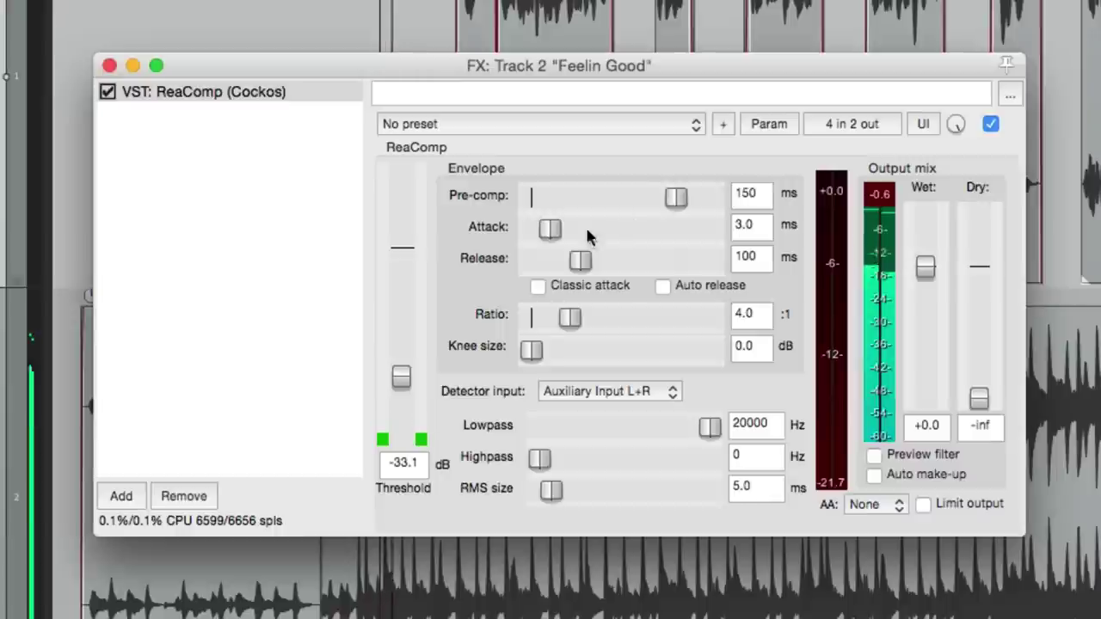
left_click_drag(553, 229, 619, 230)
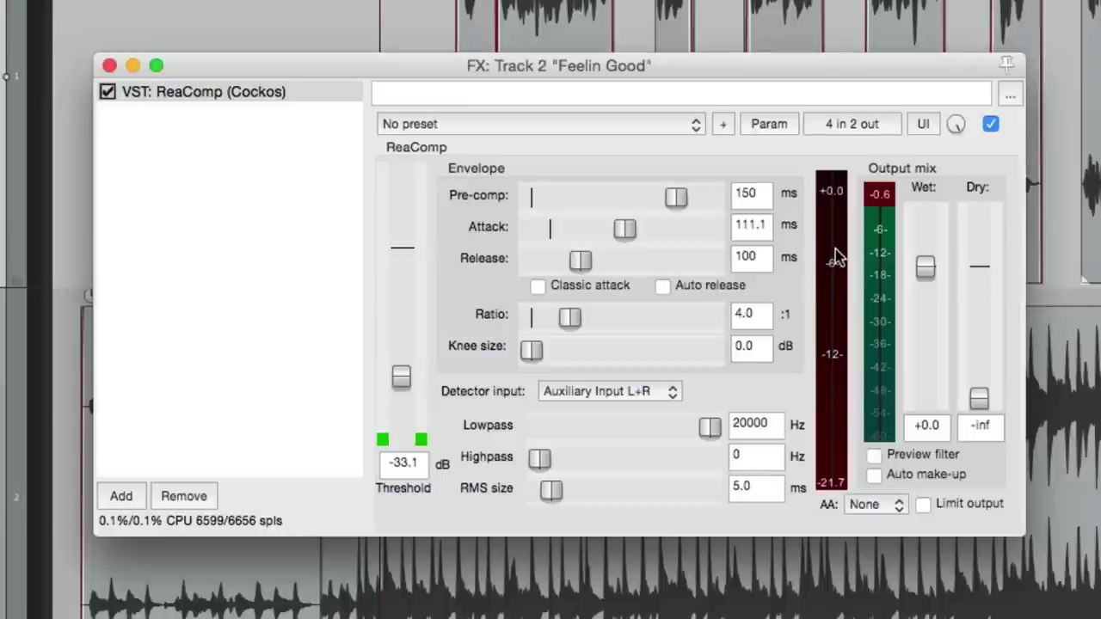
key("space")
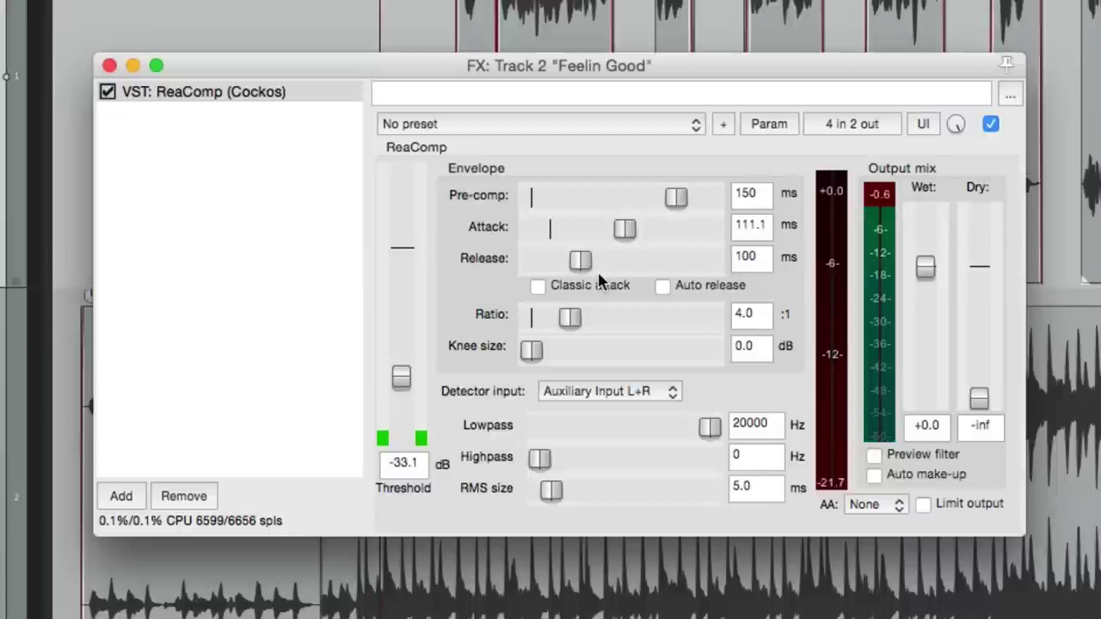
left_click_drag(582, 258, 633, 260)
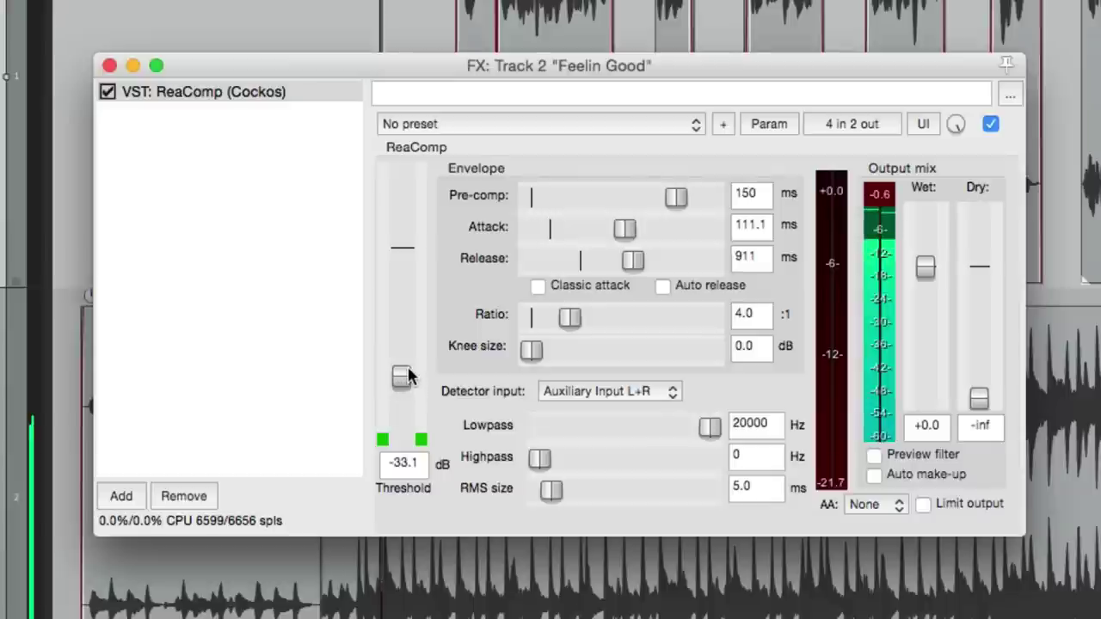
mouse_move(399, 381)
left_mouse_down()
mouse_move(404, 424)
mouse_move(402, 359)
mouse_move(398, 376)
left_mouse_up()
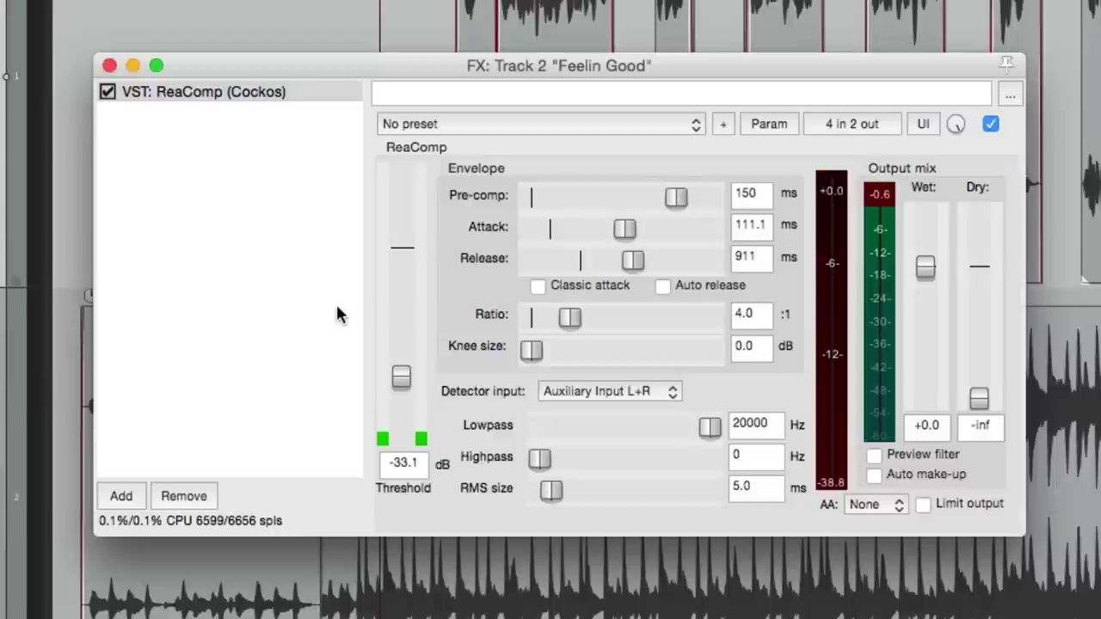
left_click(110, 66)
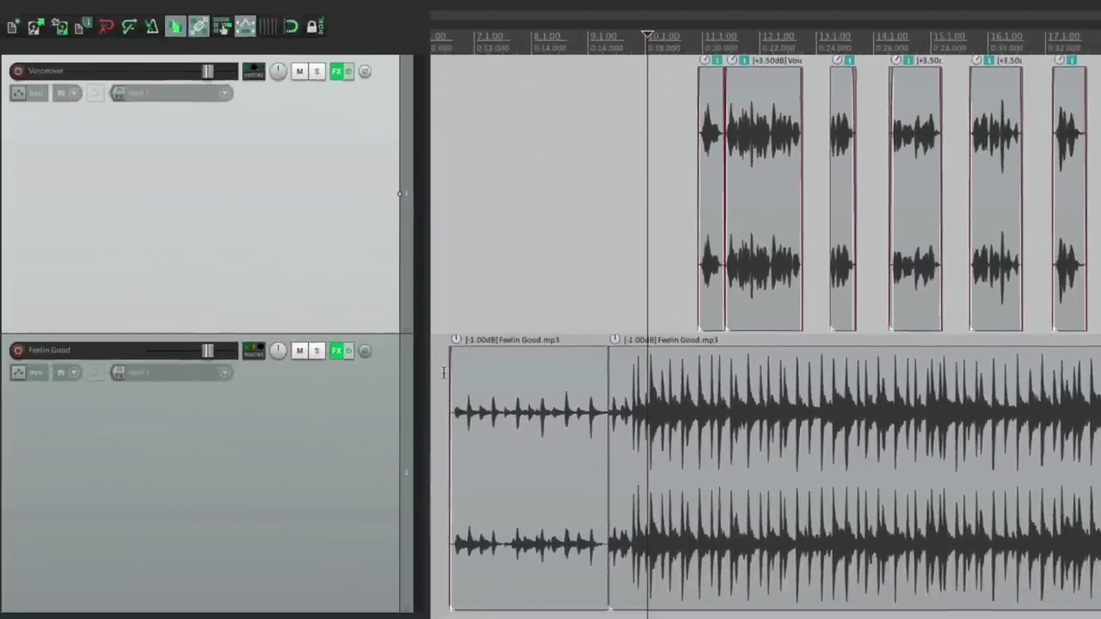
- Play the mix from the start of the Feelin Good music past the last voiceover clip to hear the ducking
left_click(444, 371)
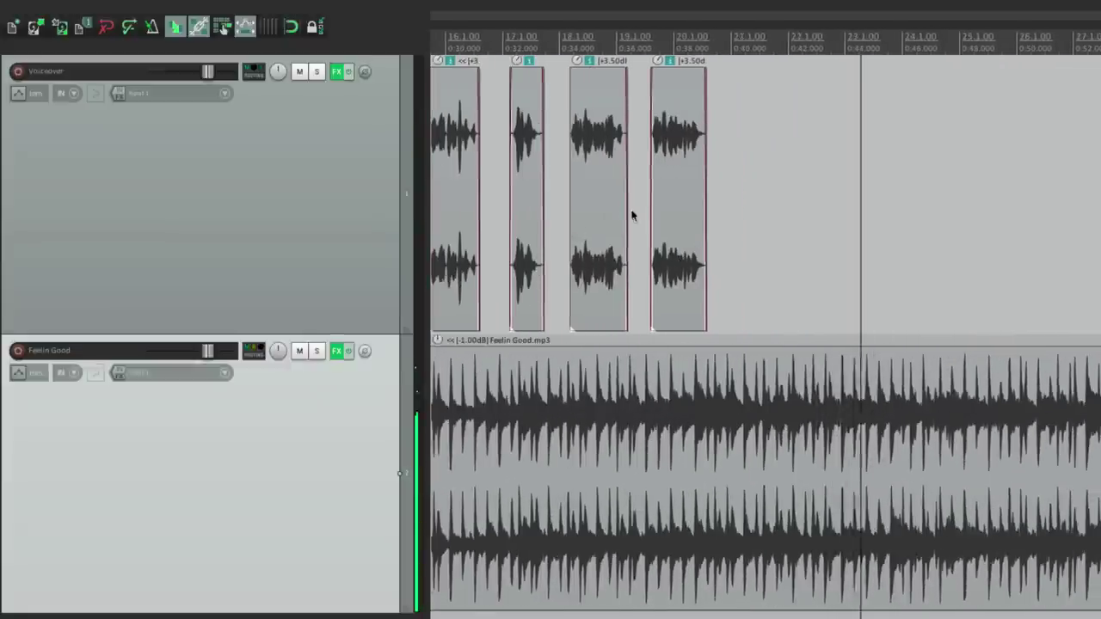
key("space")
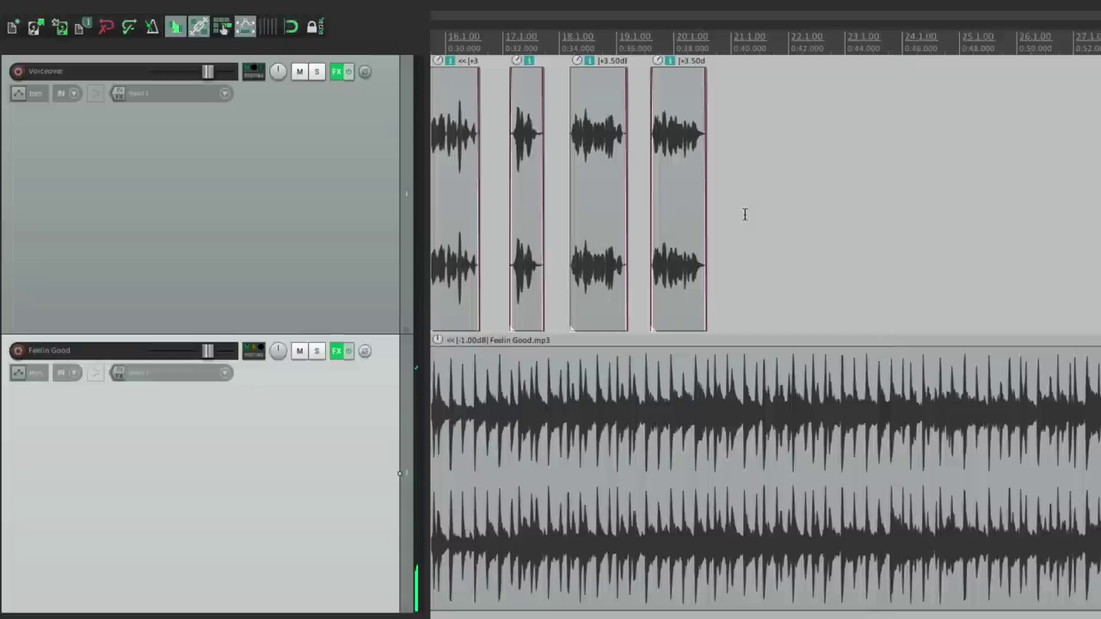